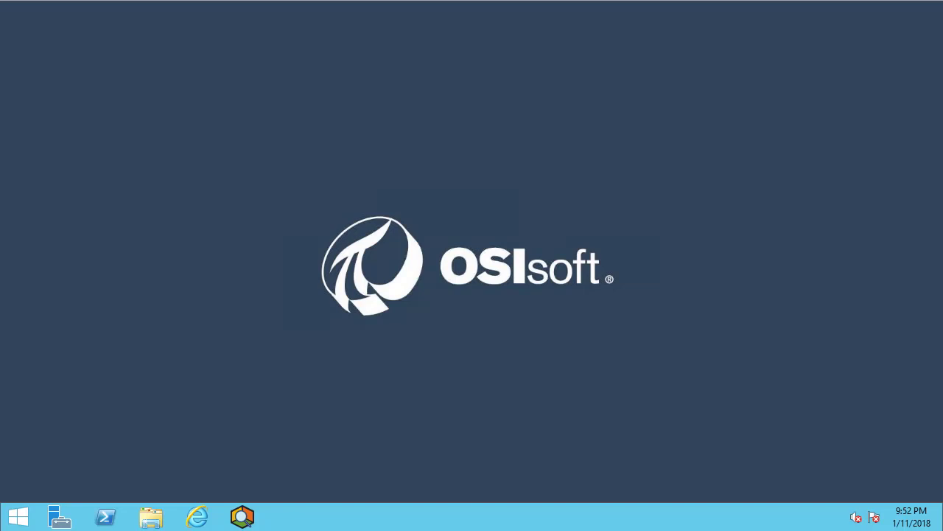
# Step: Launch PI System Explorer, open Asset1 under Plant1 › Line 1, and view its attributes and empty Analyses list
pyautogui.click(243, 518)
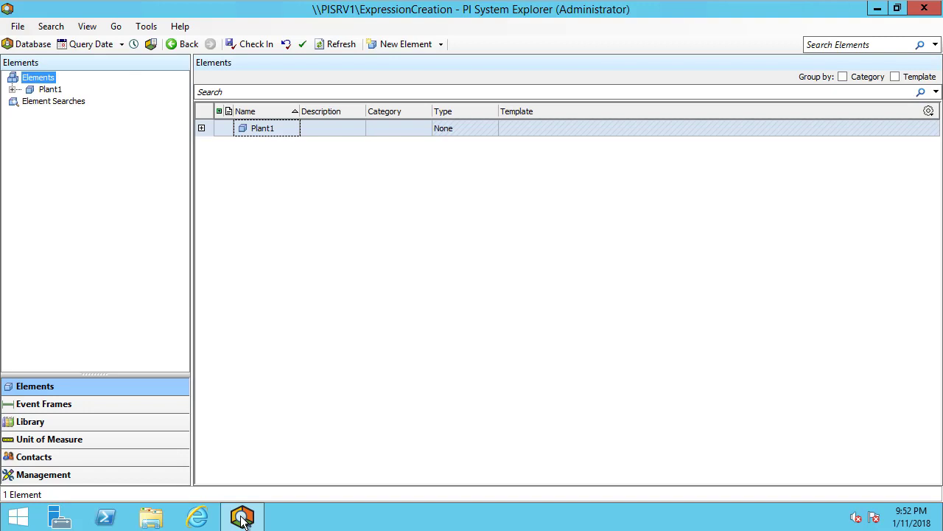
pyautogui.click(12, 90)
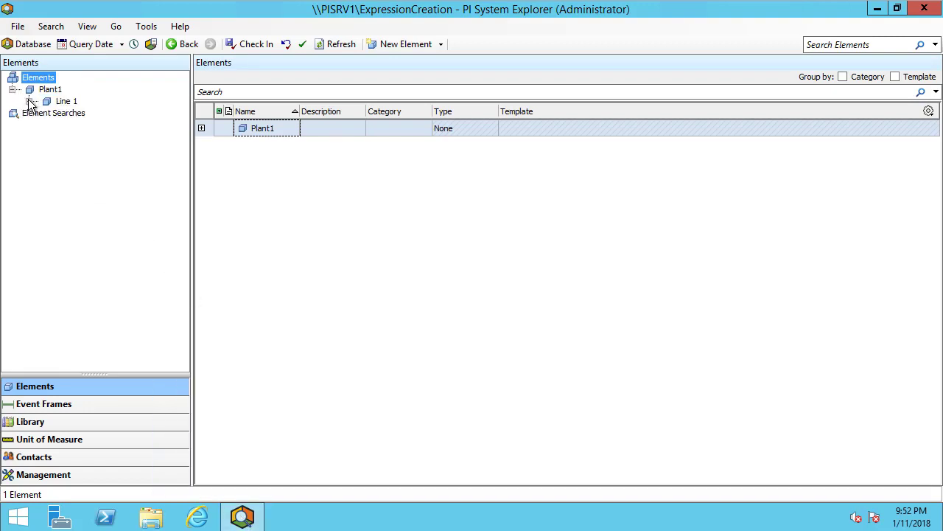
pyautogui.click(30, 101)
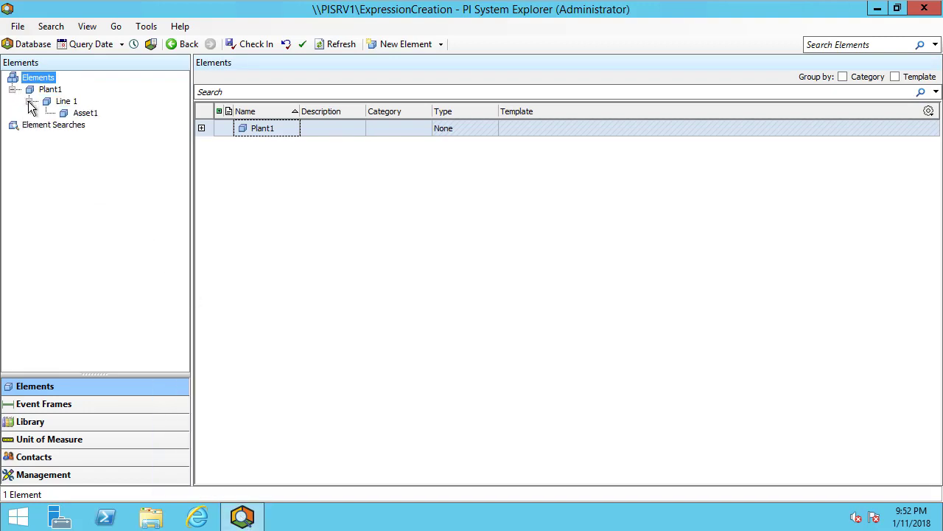
pyautogui.click(76, 112)
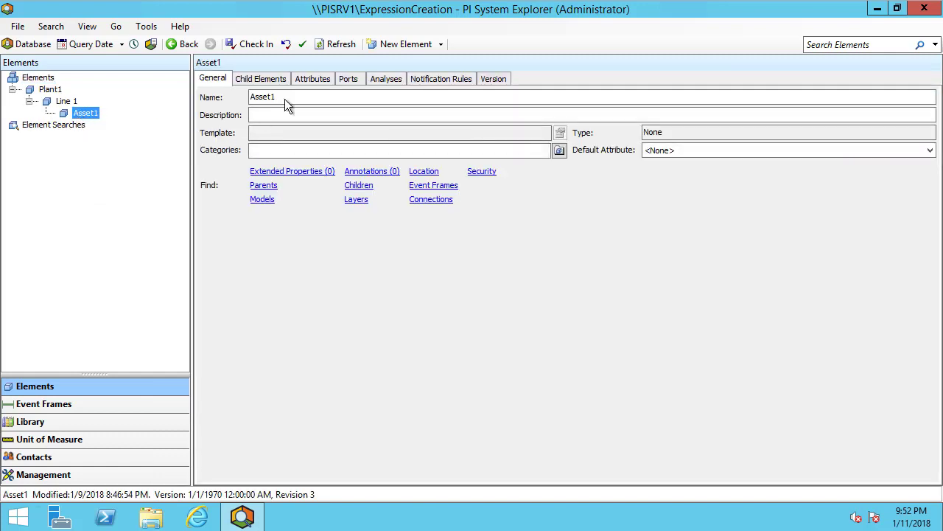
pyautogui.click(311, 79)
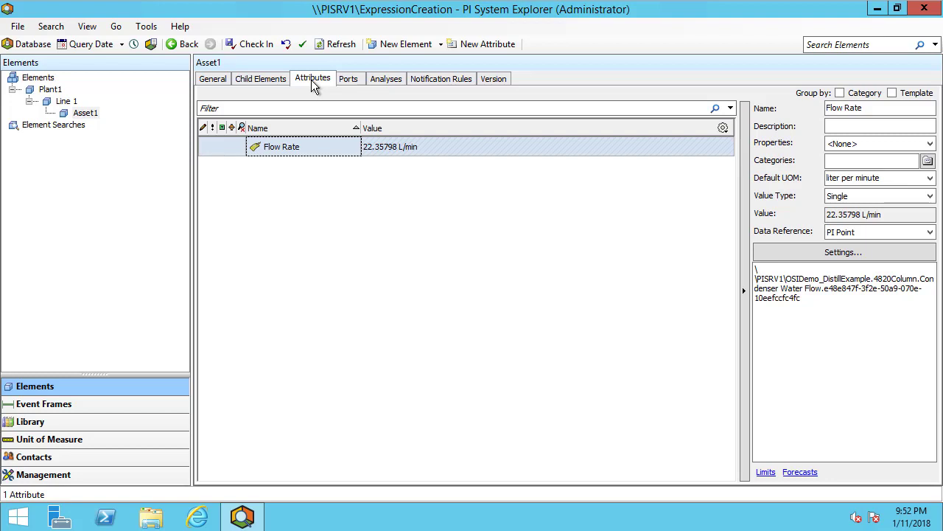
pyautogui.click(389, 79)
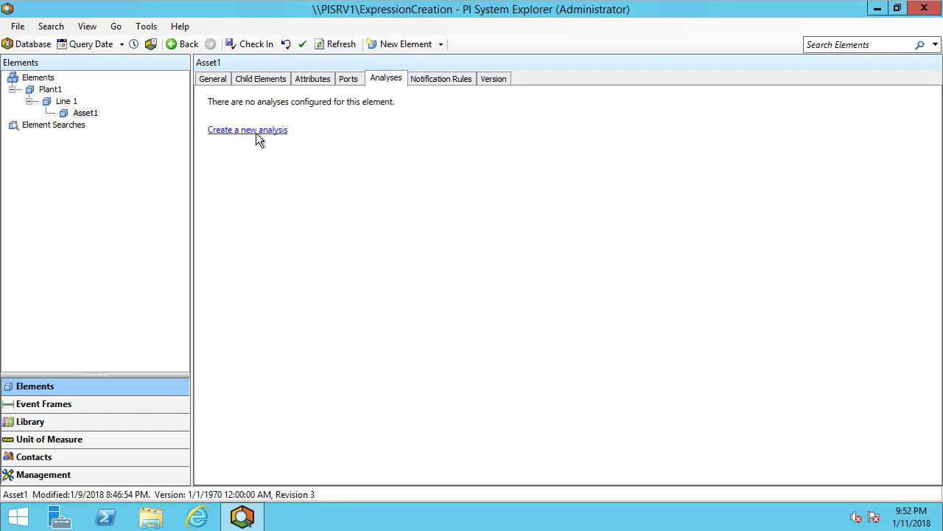
# Step: Add a new Asset1 analysis named 'Total Flow - Last Hour' and widen the Name column
pyautogui.click(256, 132)
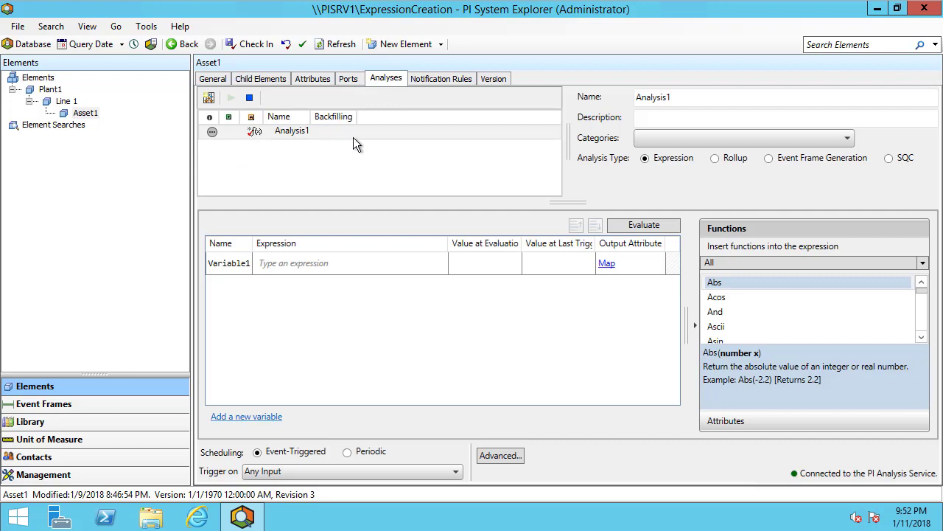
pyautogui.moveTo(681, 99); pyautogui.dragTo(610, 103)
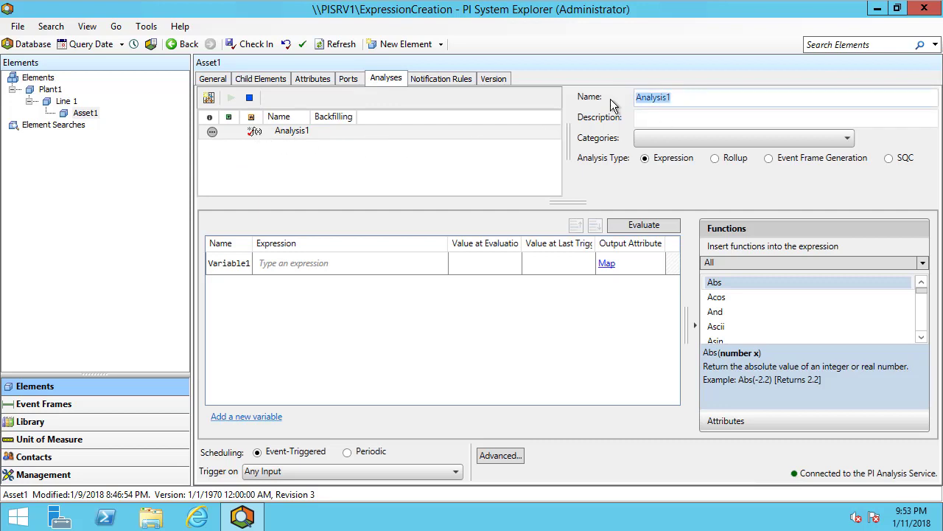
pyautogui.write('Total Flow')
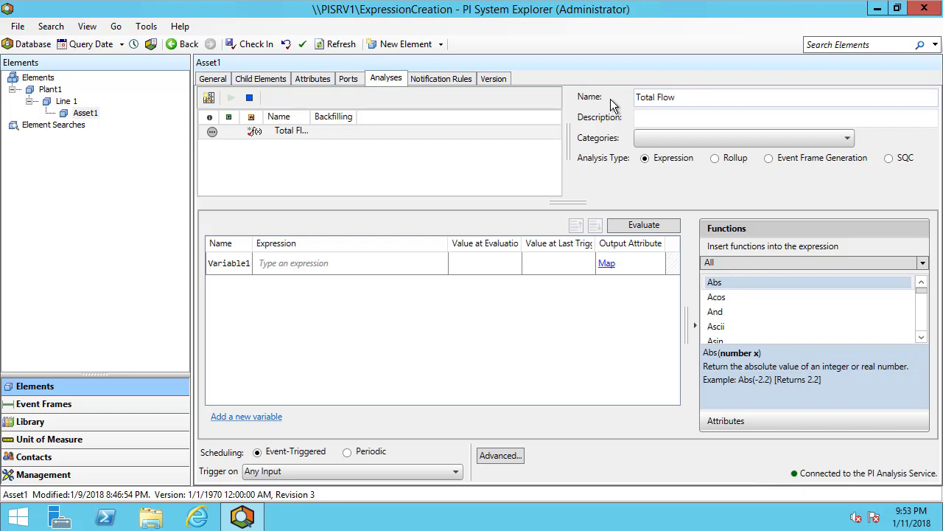
pyautogui.write(' - Last Hour')
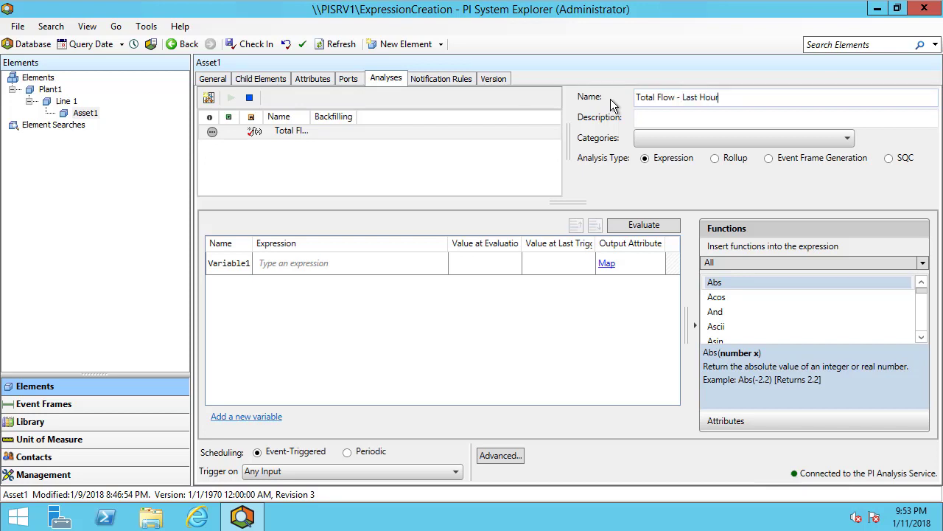
pyautogui.click(367, 174)
pyautogui.moveTo(312, 116); pyautogui.dragTo(367, 120)
pyautogui.click(353, 132)
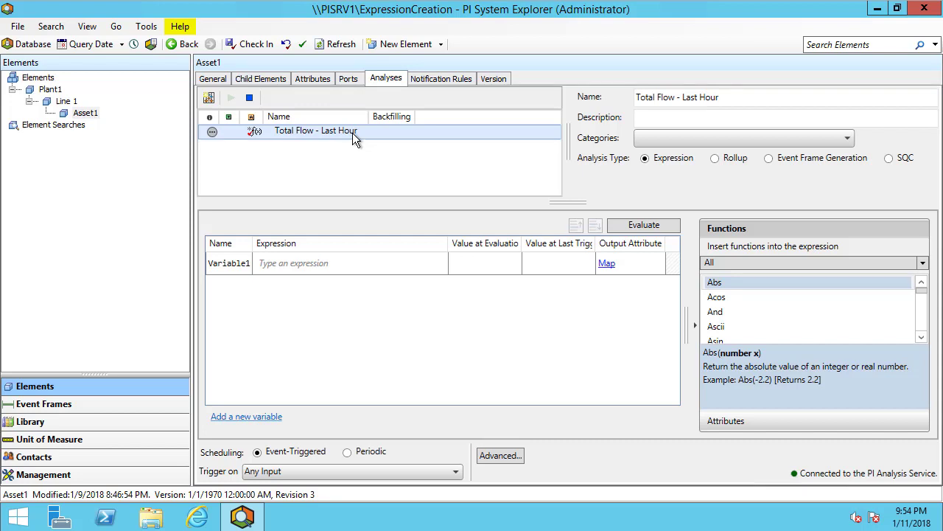
# Step: Open the PI System Explorer Help topics in a maximized window
pyautogui.click(178, 29)
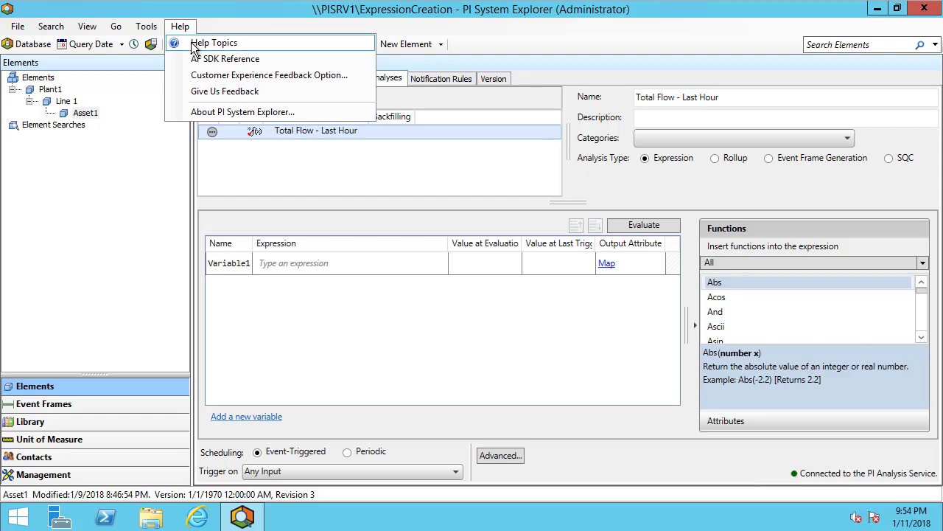
pyautogui.click(193, 45)
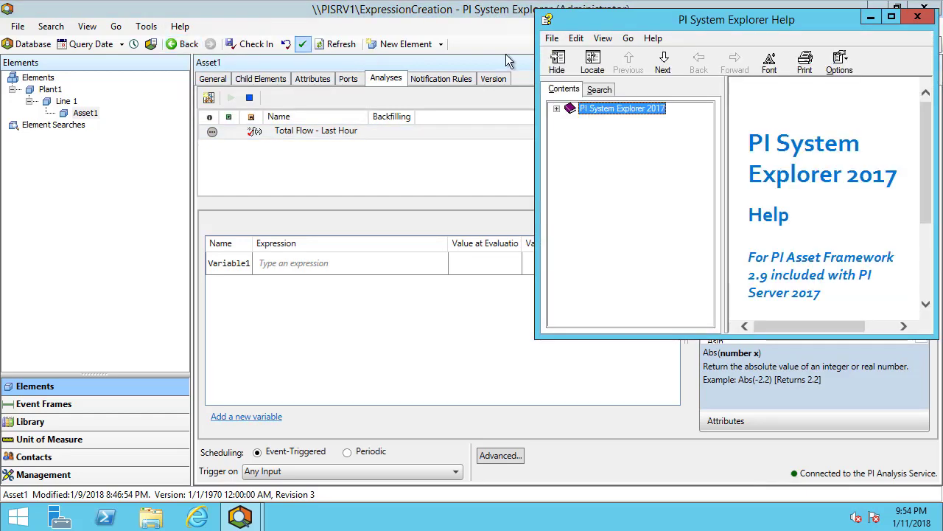
pyautogui.click(891, 20)
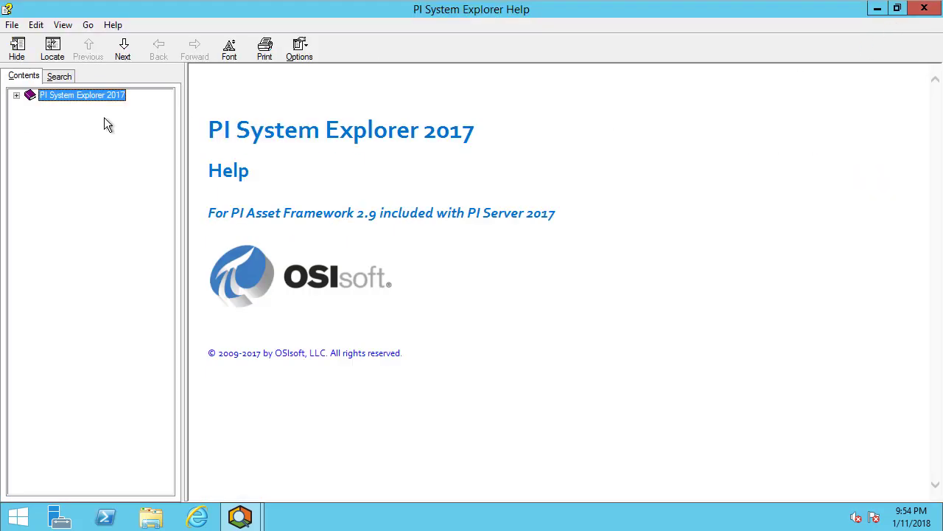
# Step: Expand PI System Explorer 2017 › Asset analytics › Expression functions reference and browse its list
pyautogui.click(17, 95)
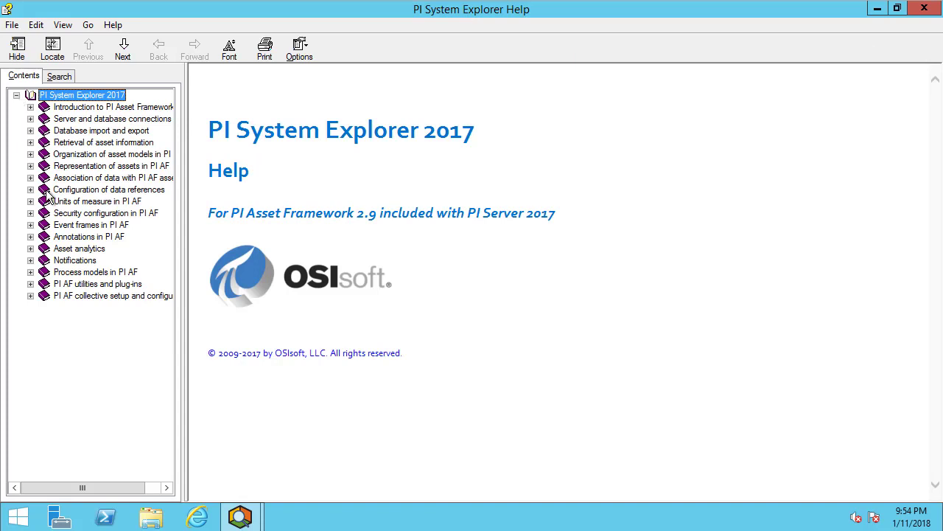
pyautogui.click(30, 249)
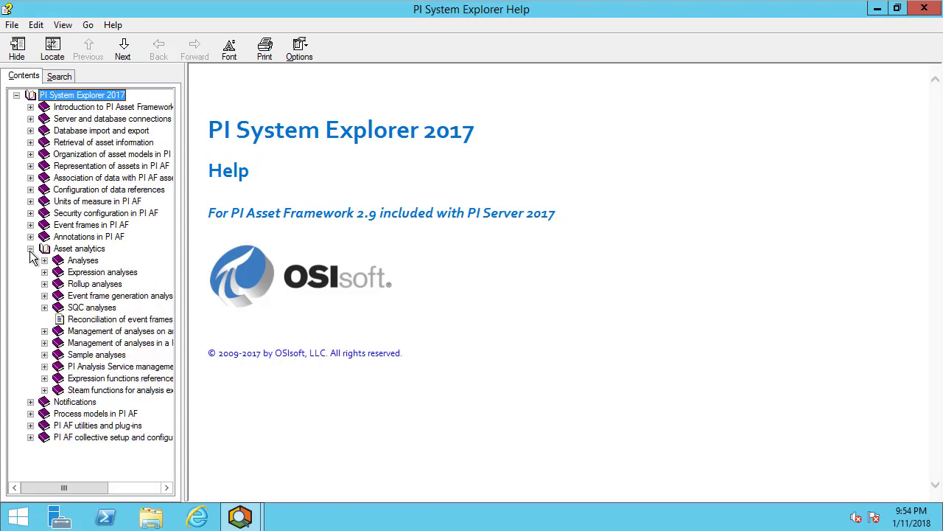
pyautogui.click(45, 378)
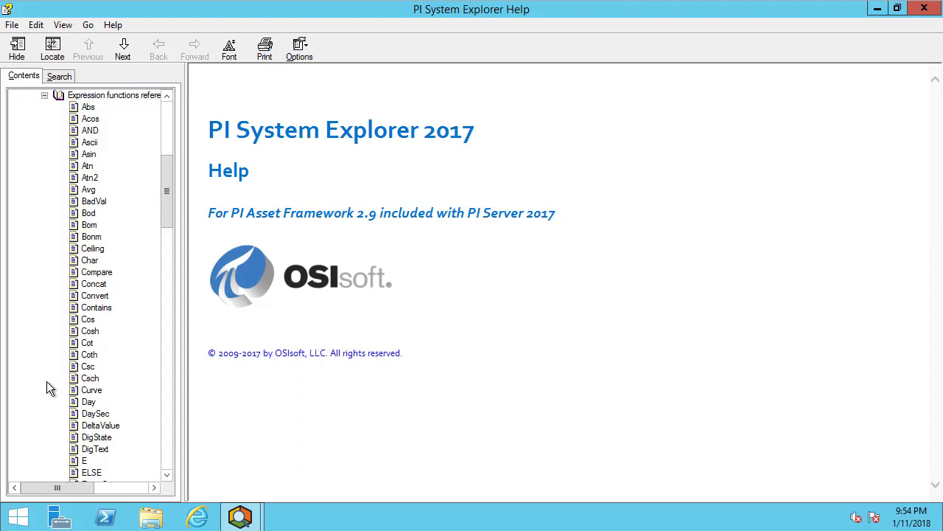
pyautogui.moveTo(164, 183); pyautogui.dragTo(173, 122)
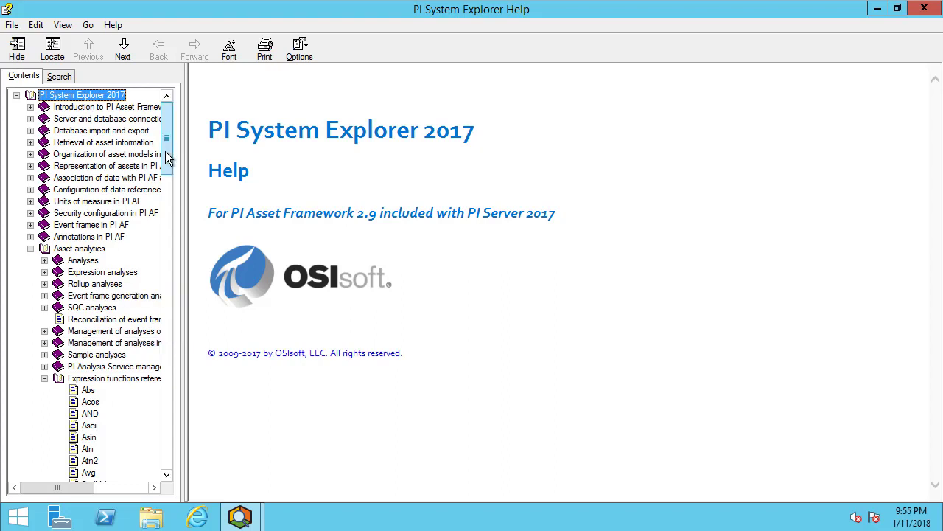
pyautogui.moveTo(165, 153); pyautogui.dragTo(174, 394)
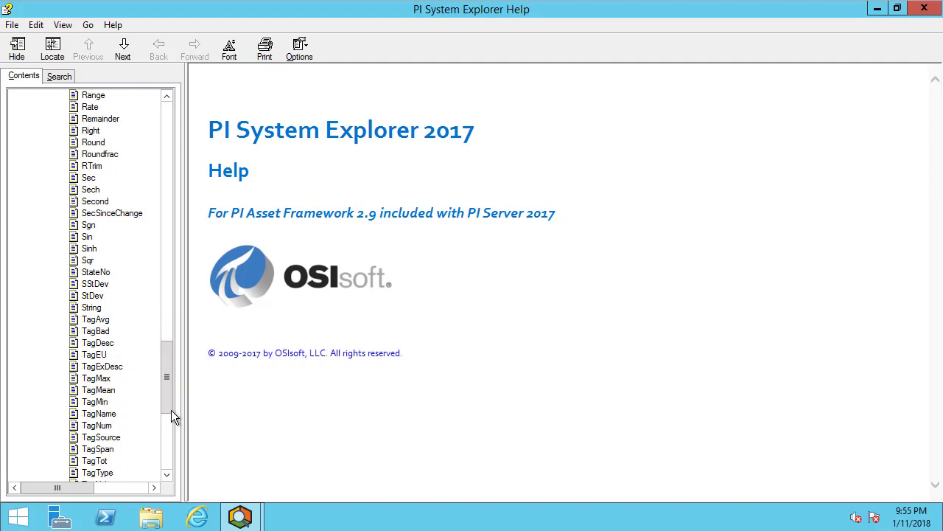
# Step: Show the TagTot help topic with its description, syntax and arguments
pyautogui.click(103, 462)
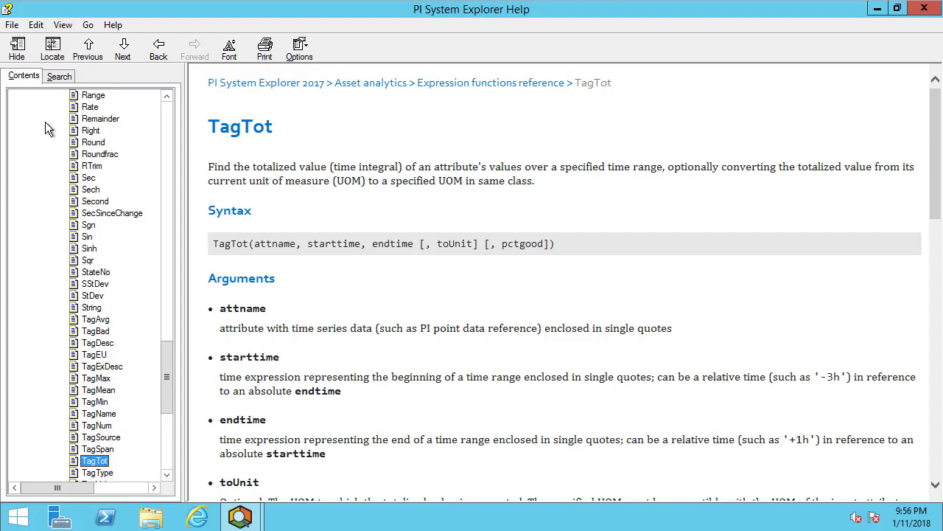
# Step: Return from Help and start Variable1's expression with TagTot via autocomplete
pyautogui.click(877, 9)
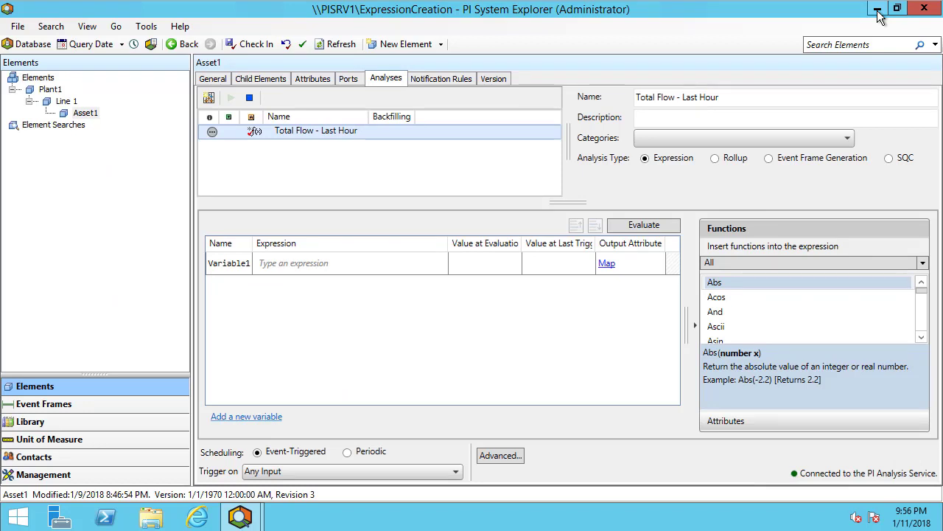
pyautogui.click(303, 265)
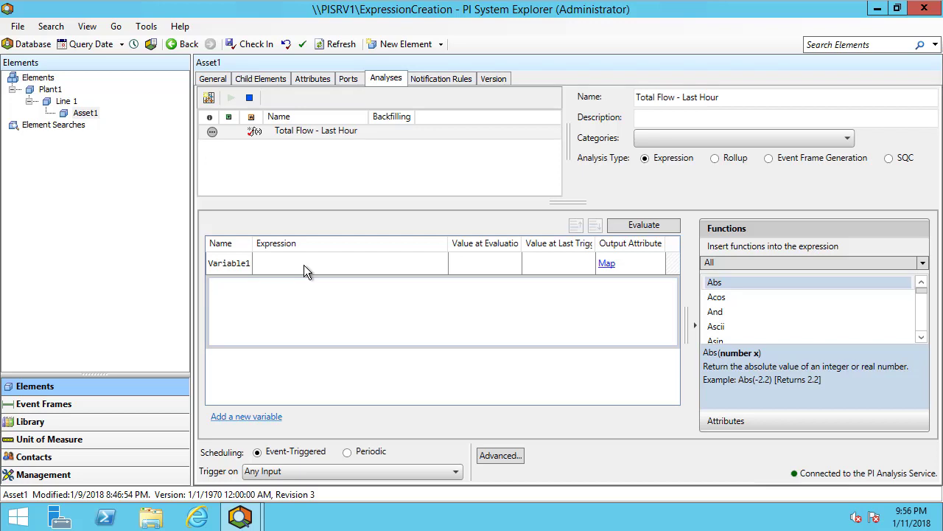
pyautogui.write('ta')
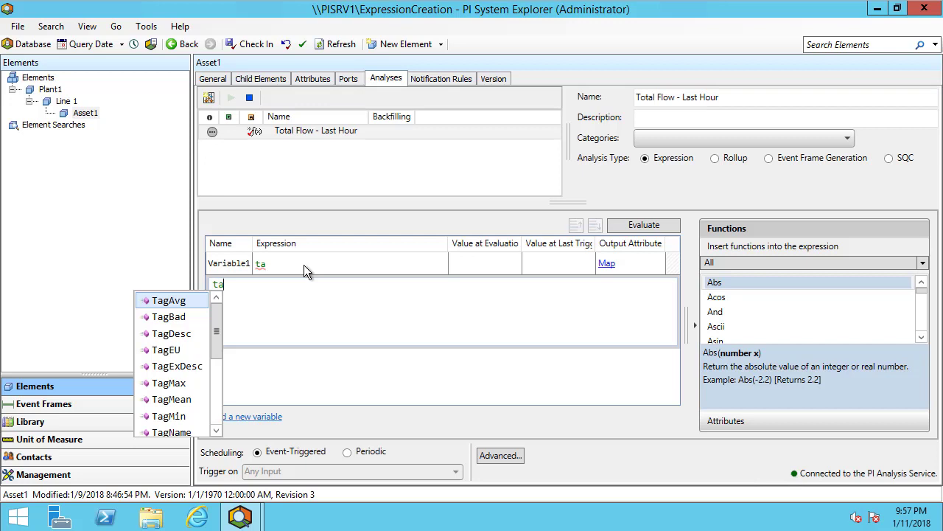
pyautogui.press('Down')
pyautogui.press('Down')
pyautogui.press('Down')
pyautogui.press('Down')
pyautogui.press('Down')
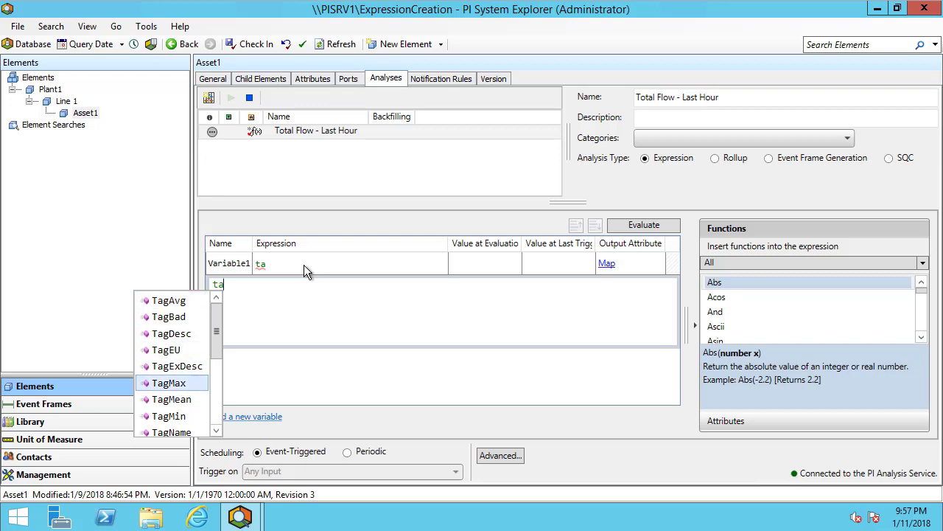
pyautogui.press('Down')
pyautogui.press('Down')
pyautogui.press('Down')
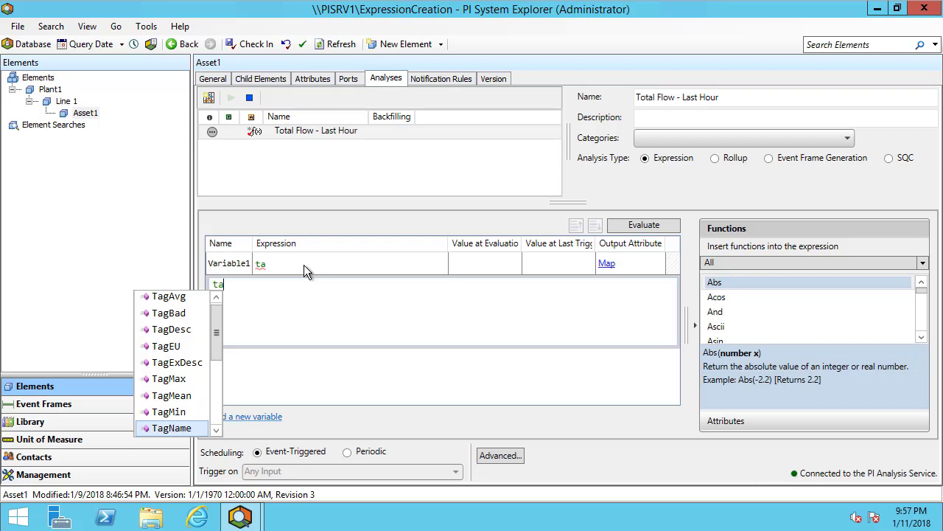
pyautogui.press('Down')
pyautogui.press('Down')
pyautogui.press('Down')
pyautogui.press('Down')
pyautogui.press('Down')
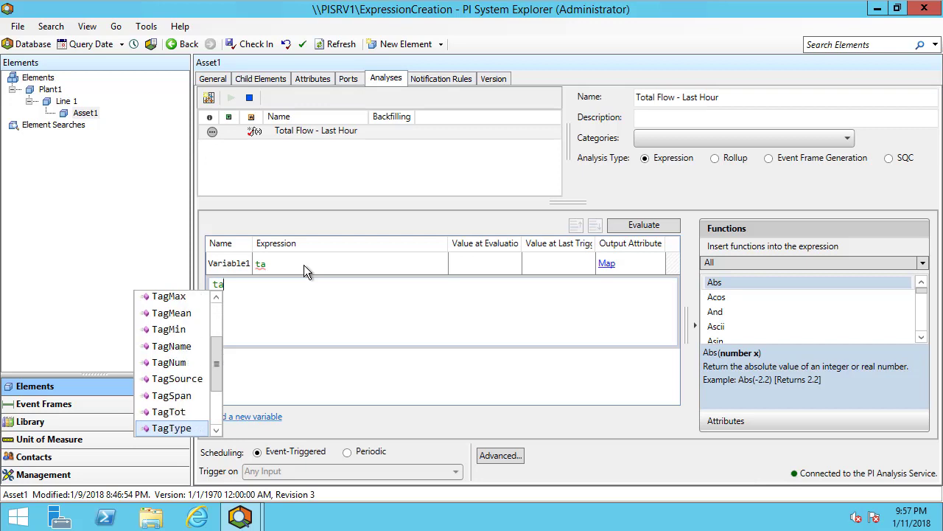
pyautogui.press('Up')
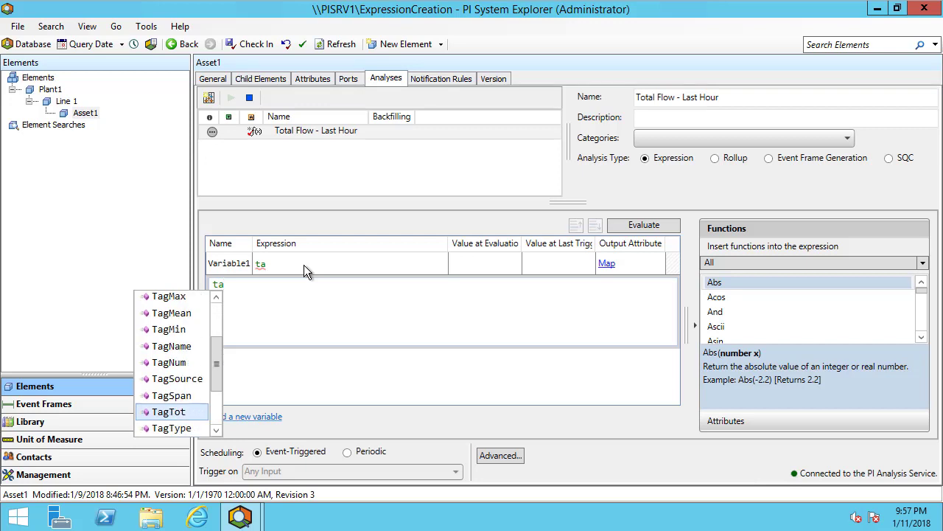
pyautogui.press('Tab')
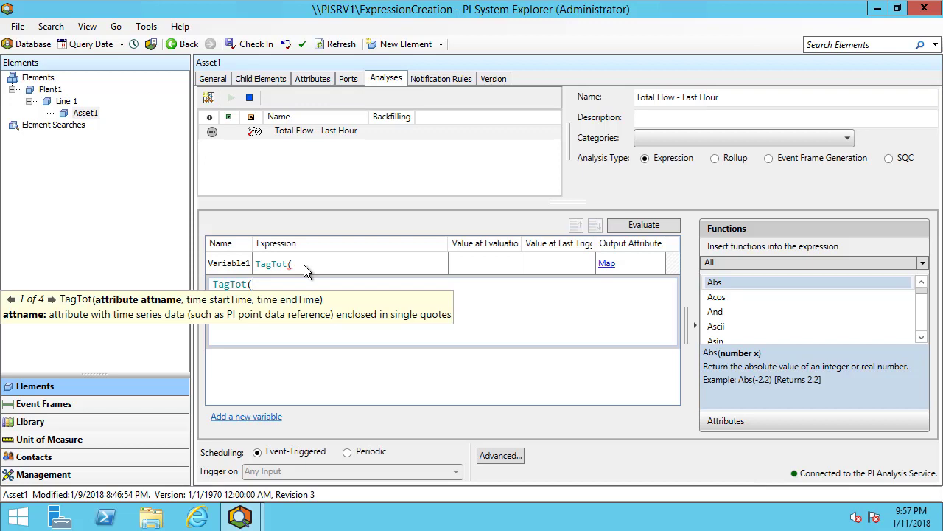
# Step: Fill TagTot's arguments with 'Flow Rate', '*-1h' and '*', and close the parenthesis
pyautogui.write("'")
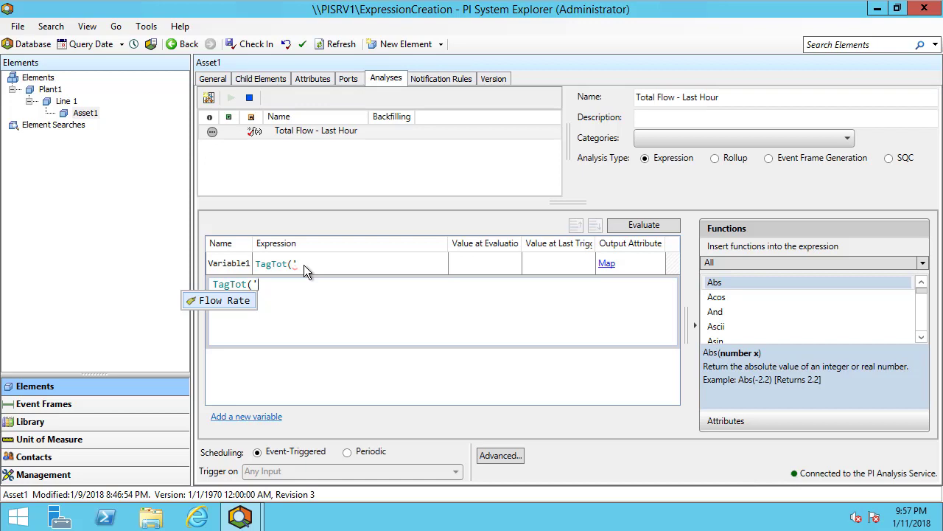
pyautogui.doubleClick(234, 300)
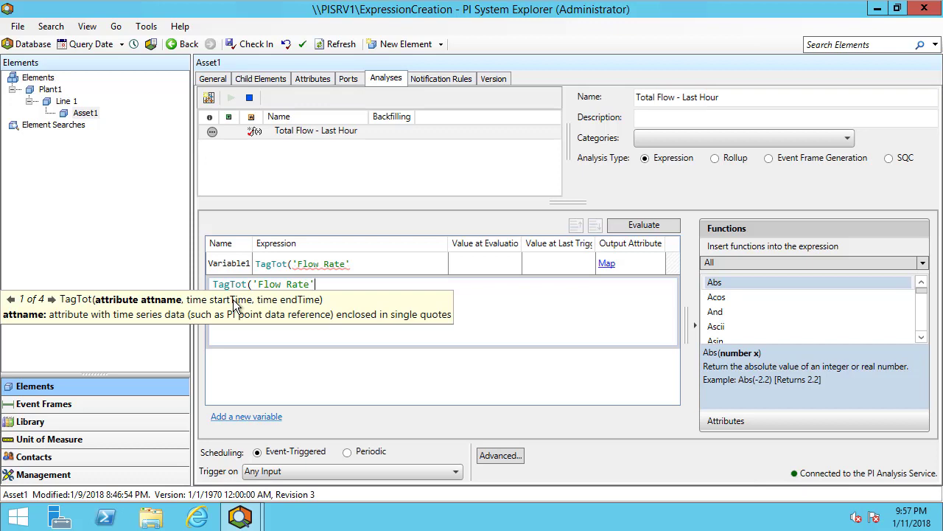
pyautogui.write(',')
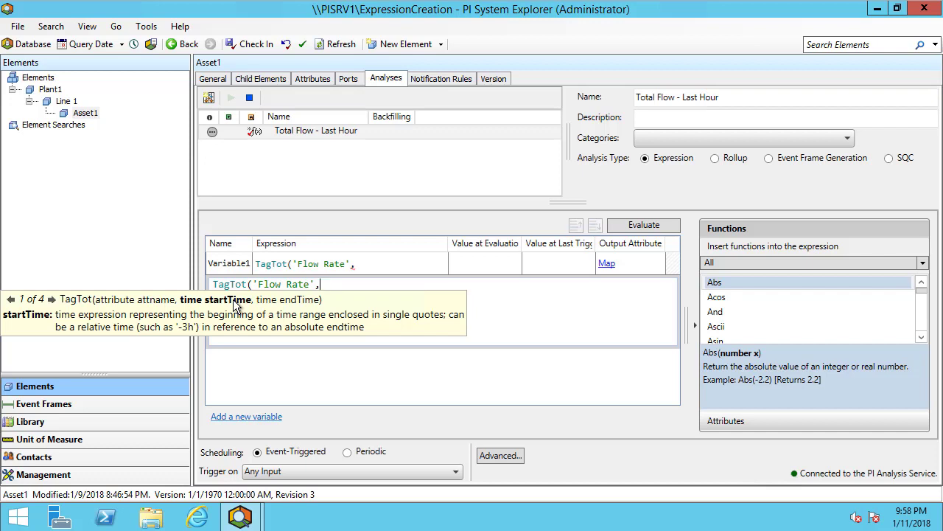
pyautogui.write("'")
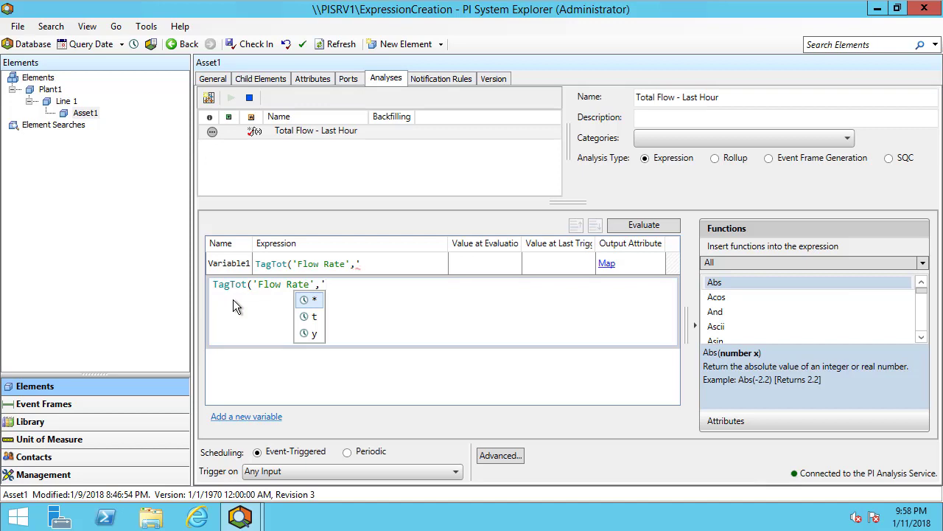
pyautogui.write('*')
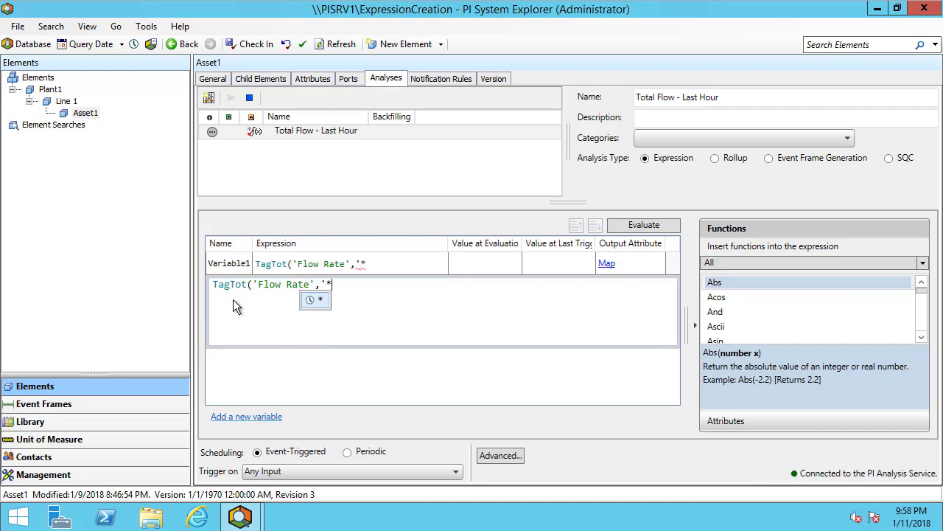
pyautogui.write('-1h')
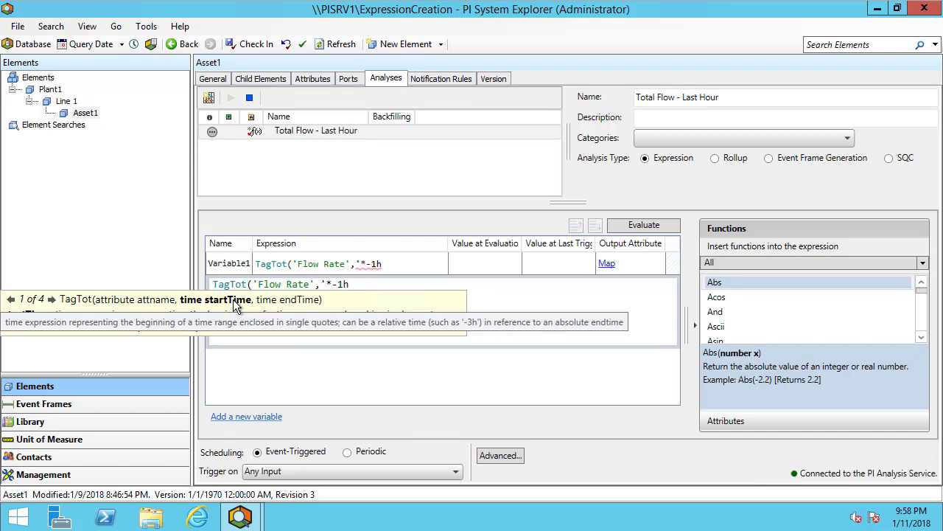
pyautogui.write("'")
pyautogui.write(',')
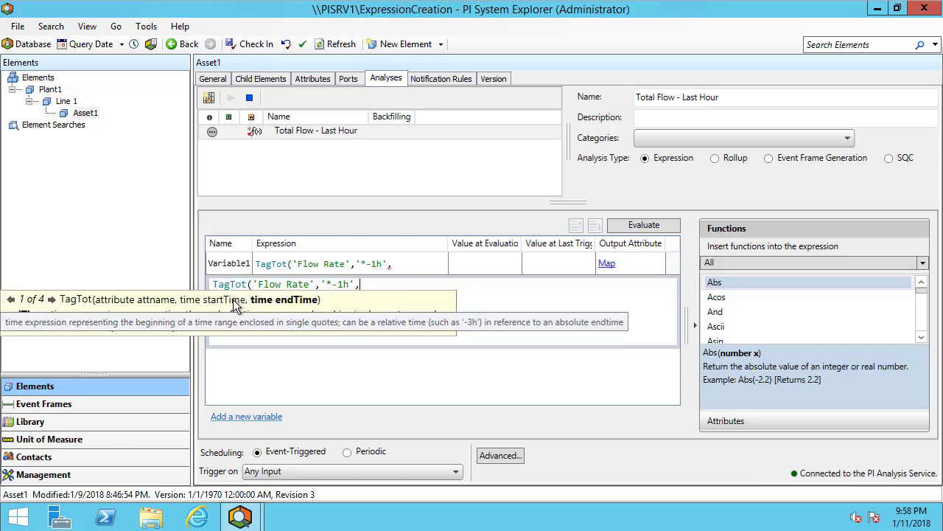
pyautogui.write("'*")
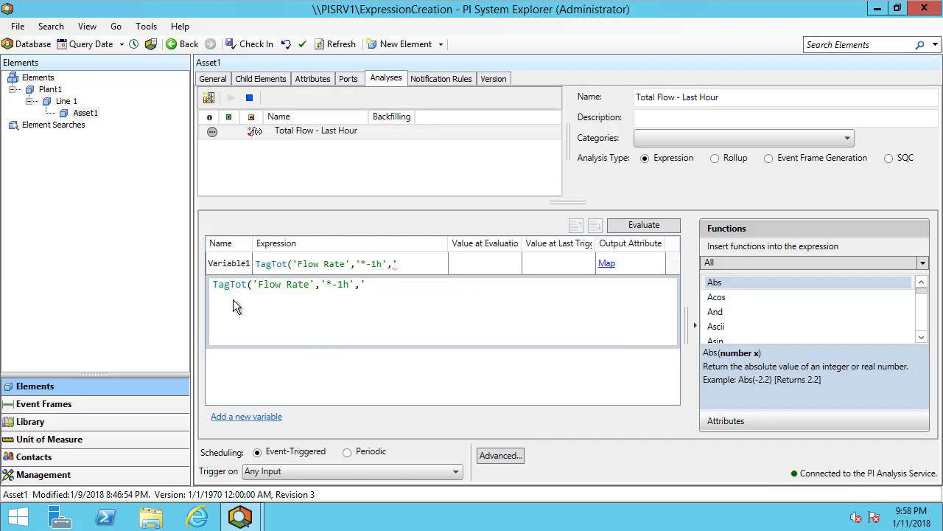
pyautogui.write("'")
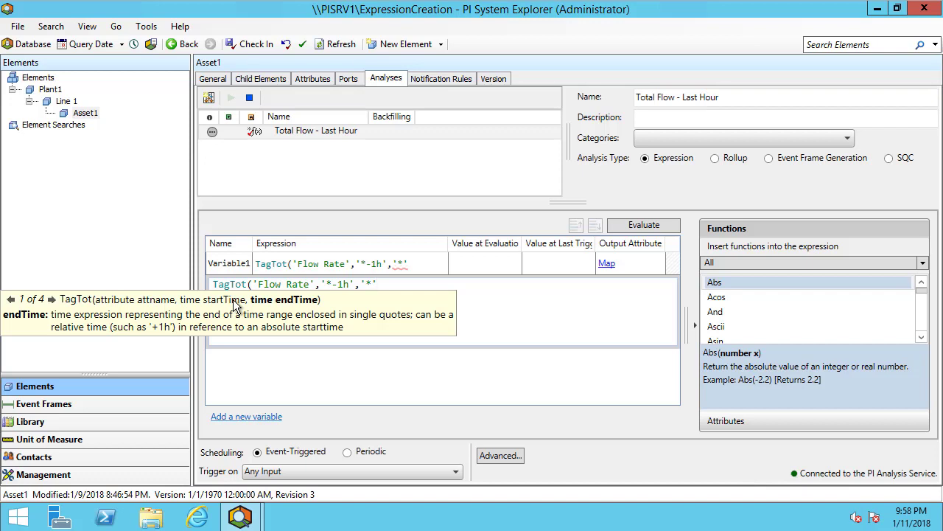
pyautogui.write(')')
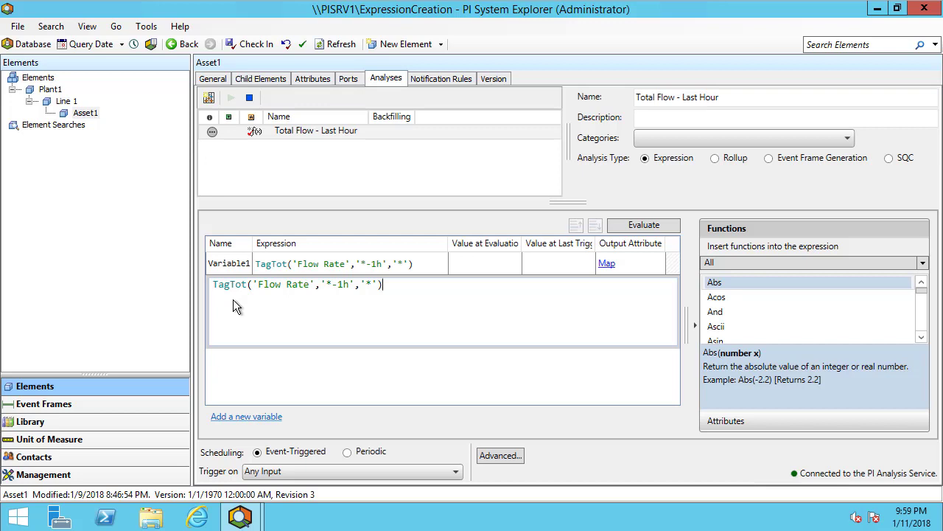
# Step: Evaluate the TagTot total, append *1440, and re-evaluate to get 1866.4
pyautogui.click(651, 224)
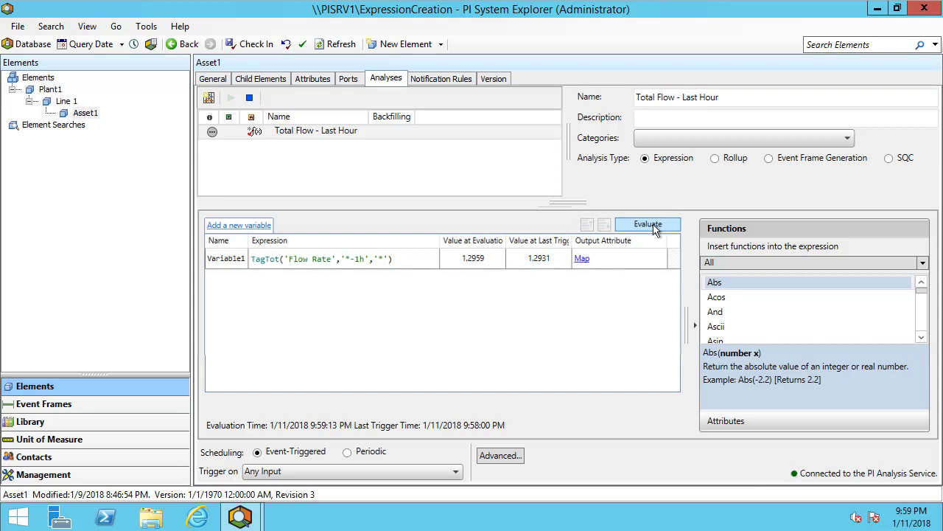
pyautogui.click(406, 260)
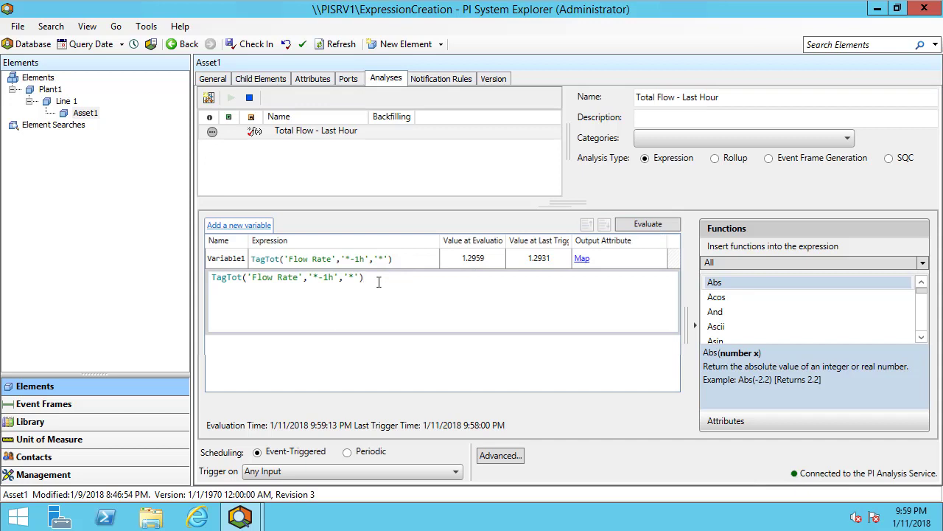
pyautogui.write('*1440')
pyautogui.click(667, 225)
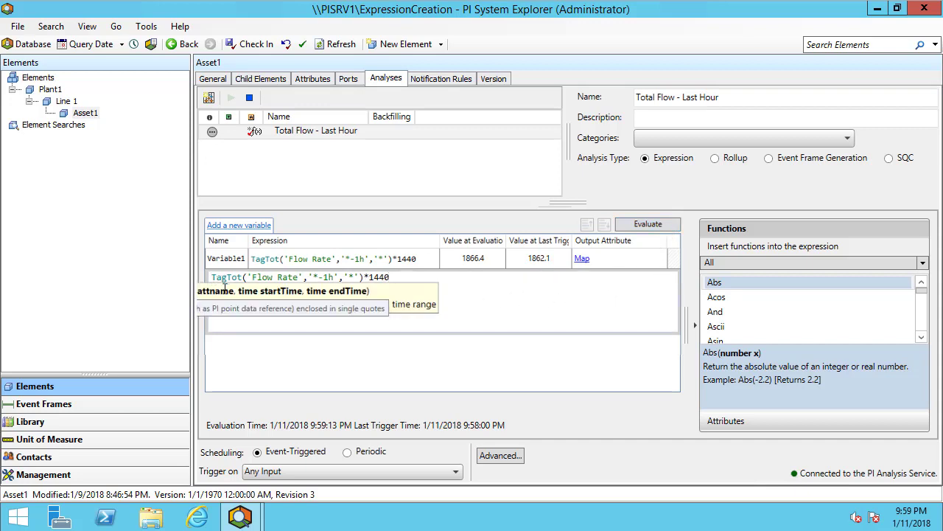
# Step: Insert the comment //Total Flow For Last Hour - Rolling Total on a line above the formula
pyautogui.write('//To')
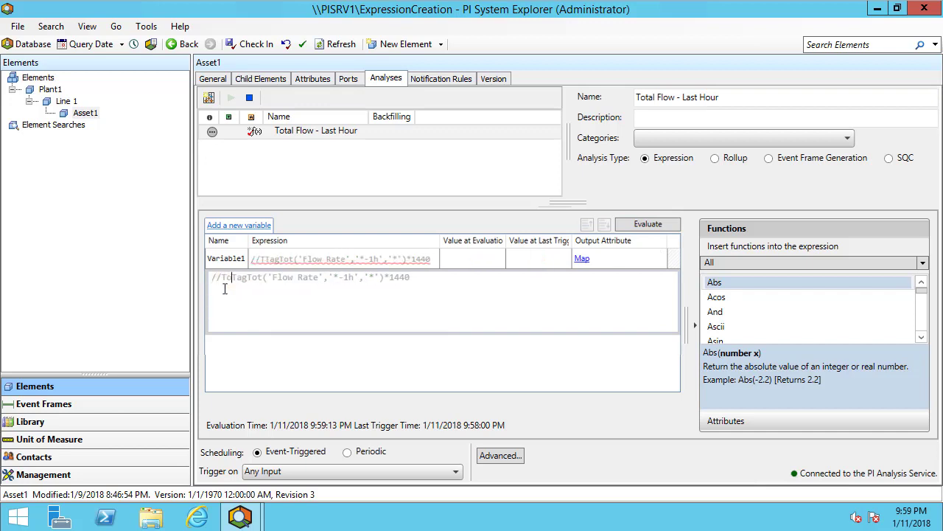
pyautogui.write('tal Flow ')
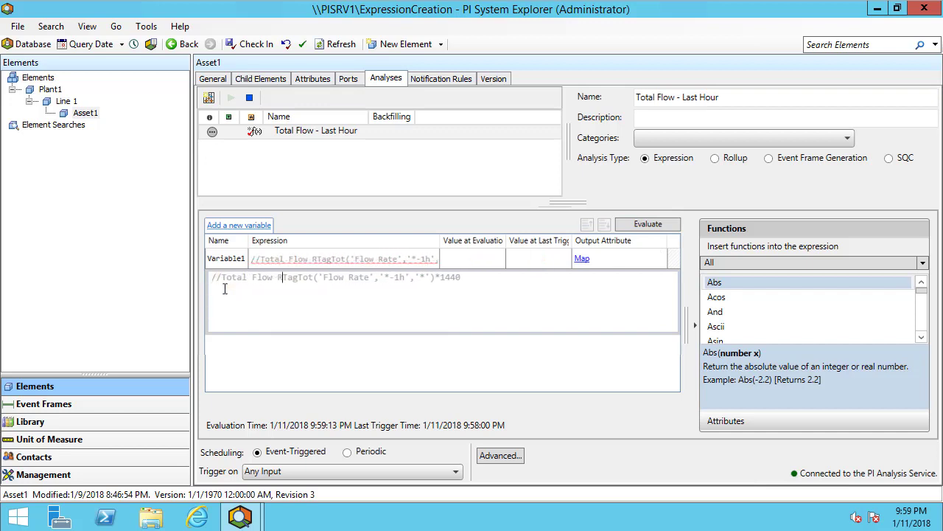
pyautogui.write('Ra')
pyautogui.press('BackSpace')
pyautogui.press('BackSpace')
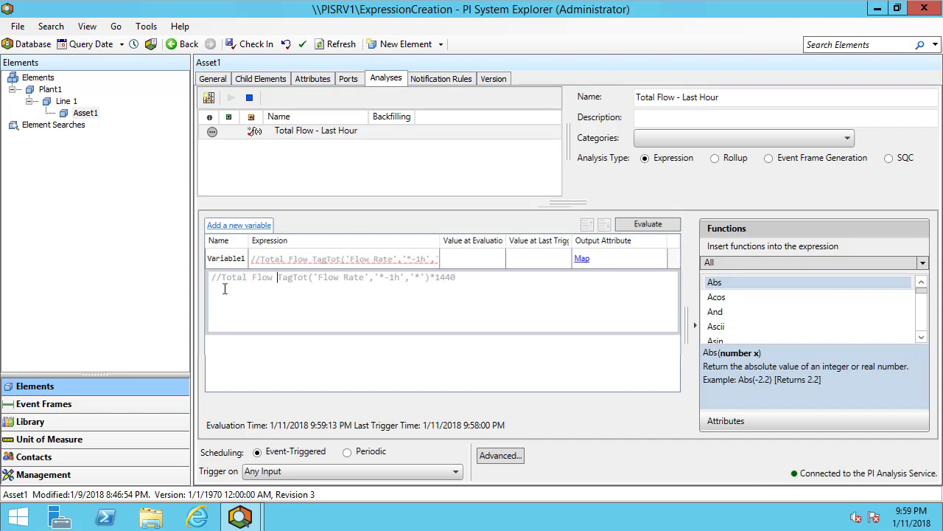
pyautogui.write('F')
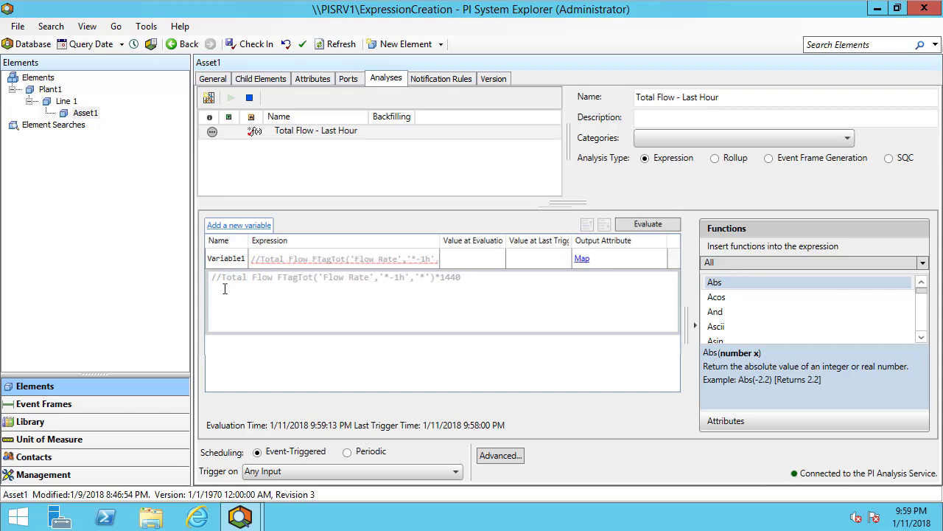
pyautogui.write('or Last Hour')
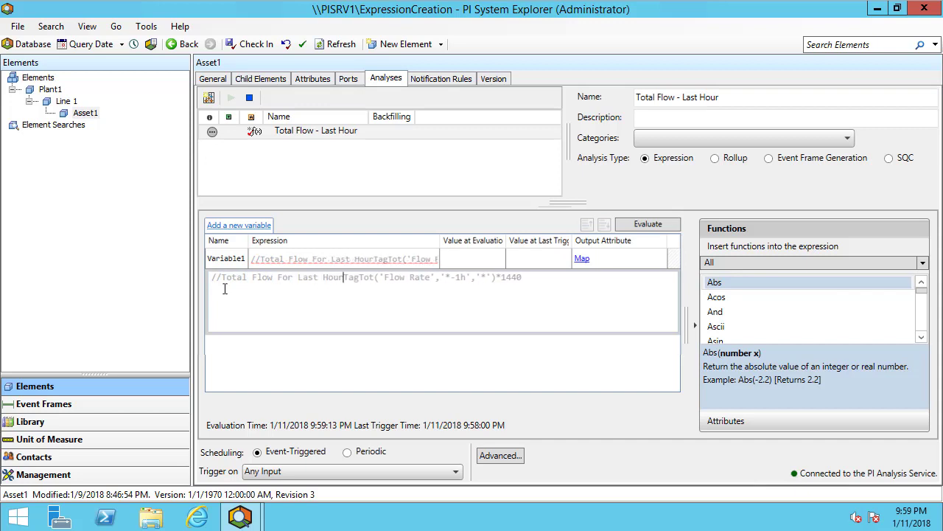
pyautogui.write(' - R')
pyautogui.write('olli')
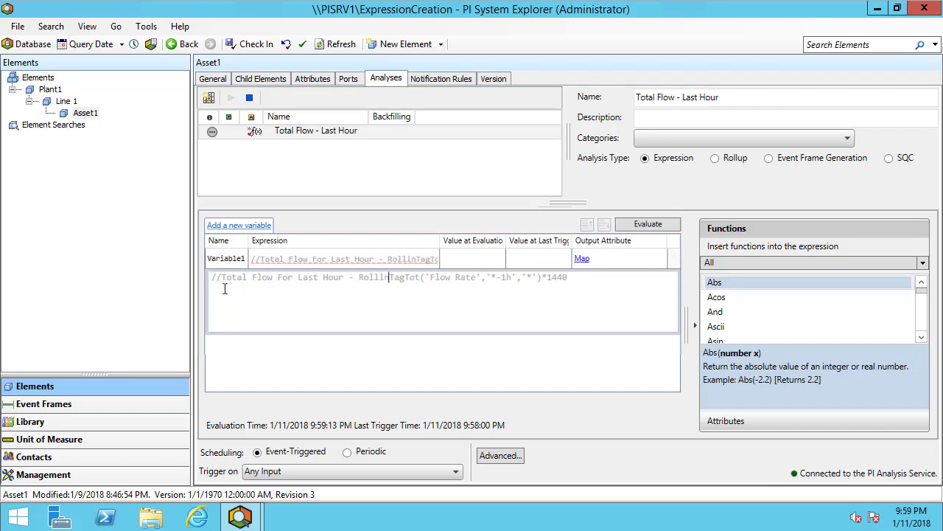
pyautogui.write('ng Tota')
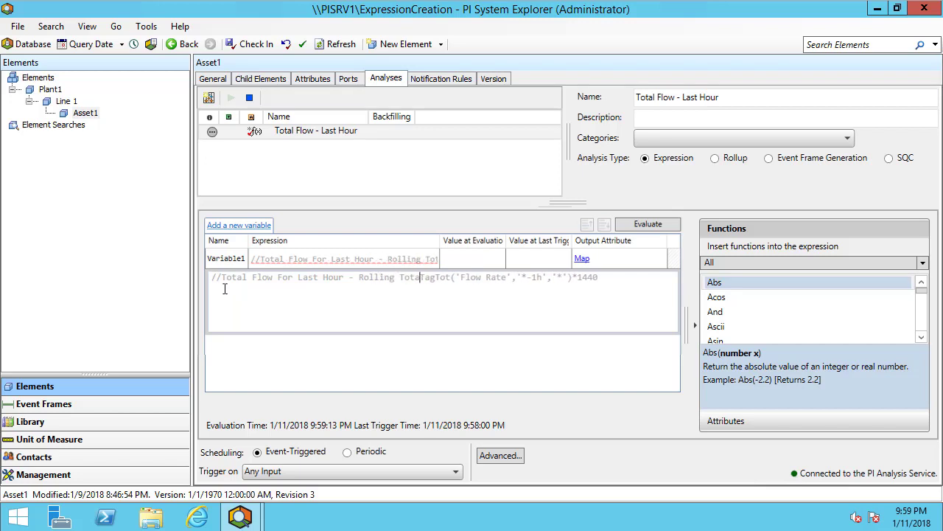
pyautogui.write('l')
pyautogui.hotkey('shift', 'Return')
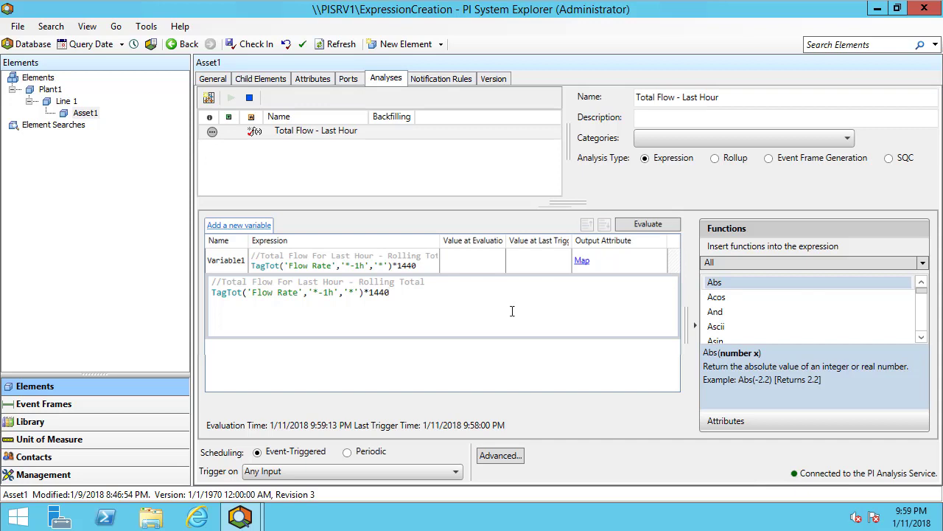
# Step: Rename Variable1 to TotalFlow, then add a new empty variable row
pyautogui.doubleClick(236, 260)
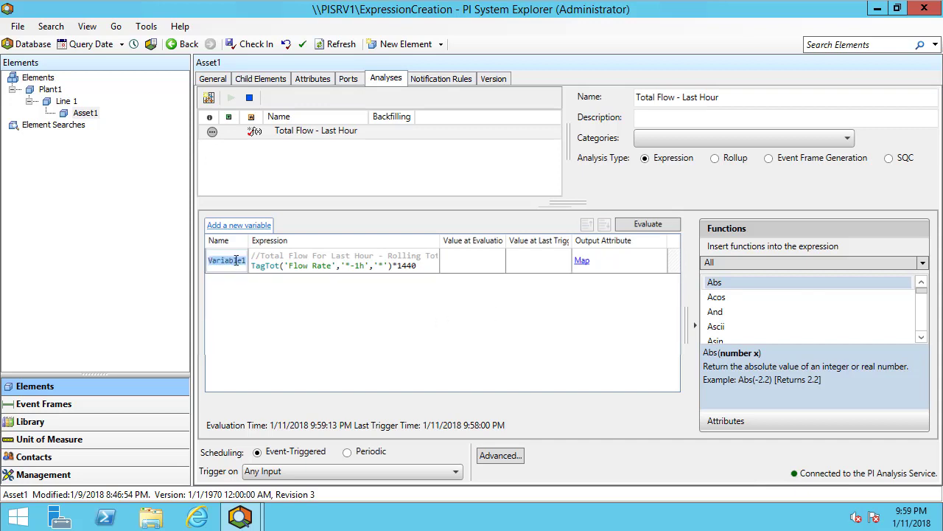
pyautogui.write('TotalF')
pyautogui.write('low')
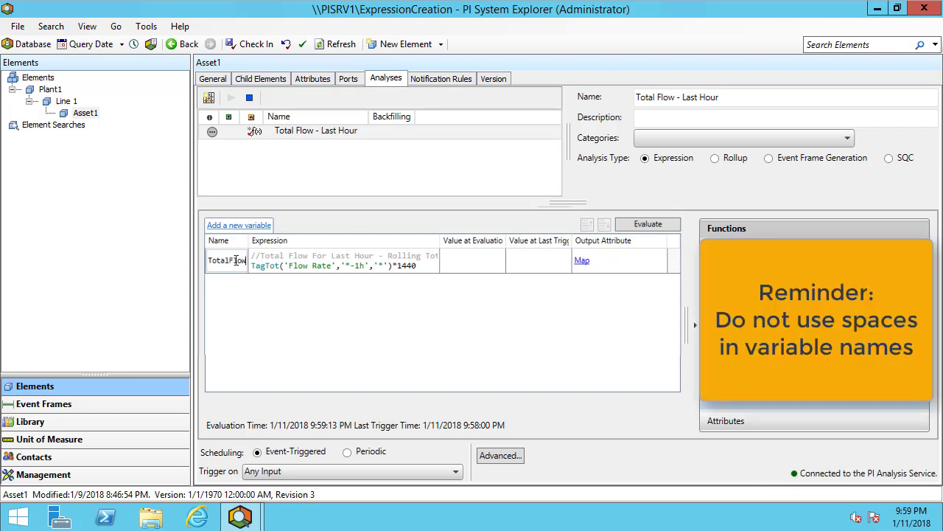
pyautogui.click(248, 293)
pyautogui.click(253, 229)
# Step: Enter If TotalFlow > 50 then 1 else 0 for the new variable and evaluate it to 1
pyautogui.click(252, 312)
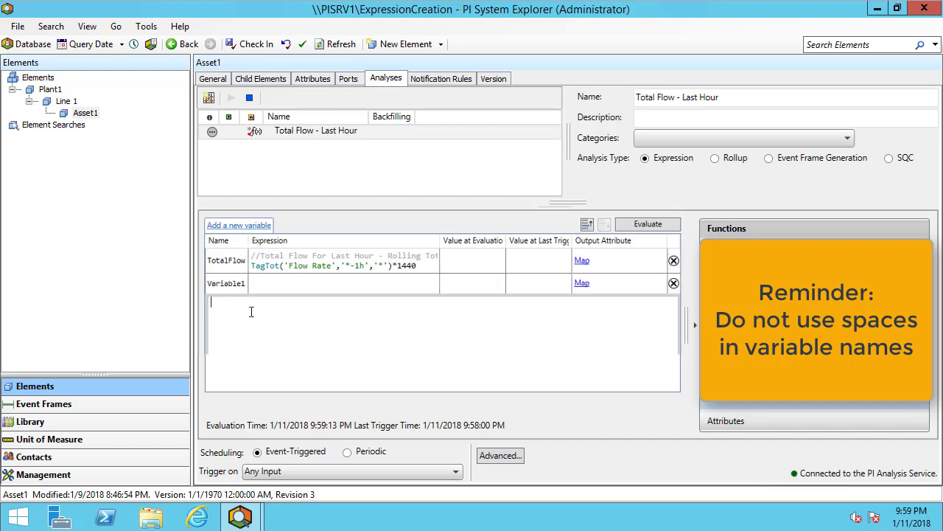
pyautogui.write('If ')
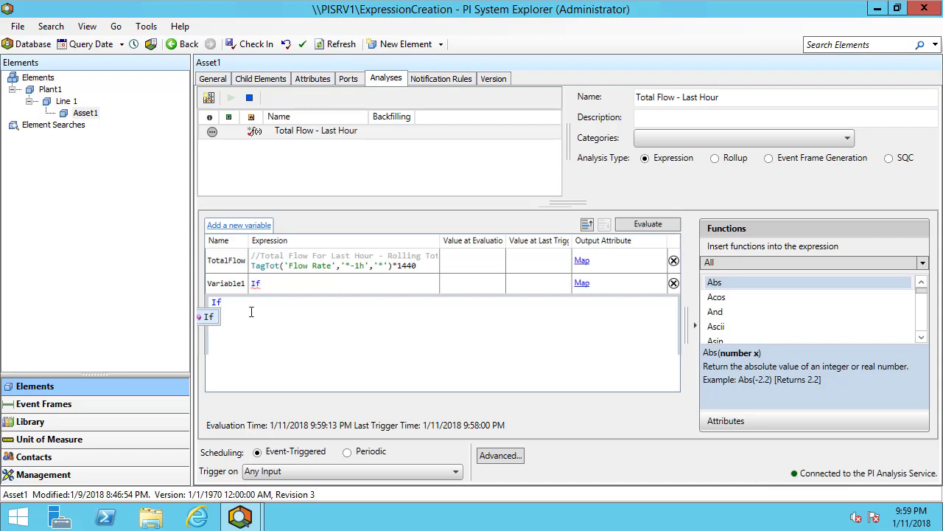
pyautogui.write('tota')
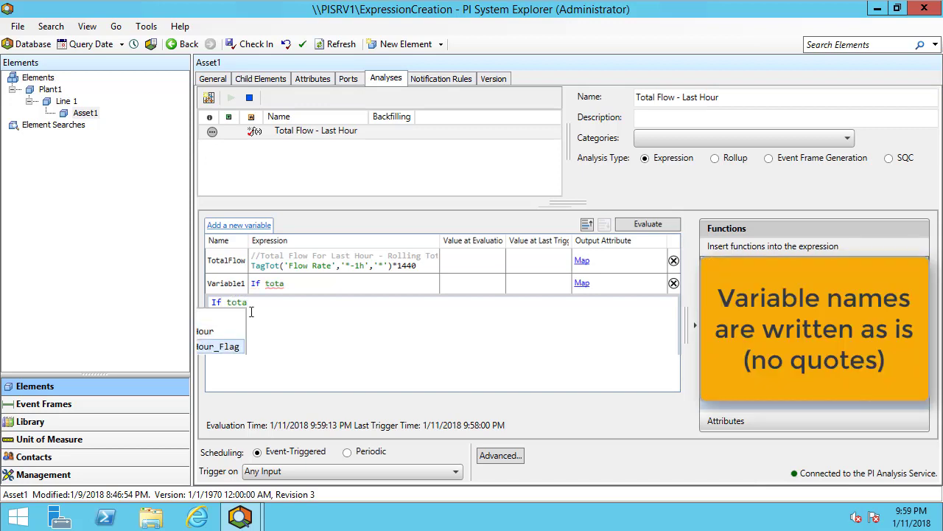
pyautogui.press('Return')
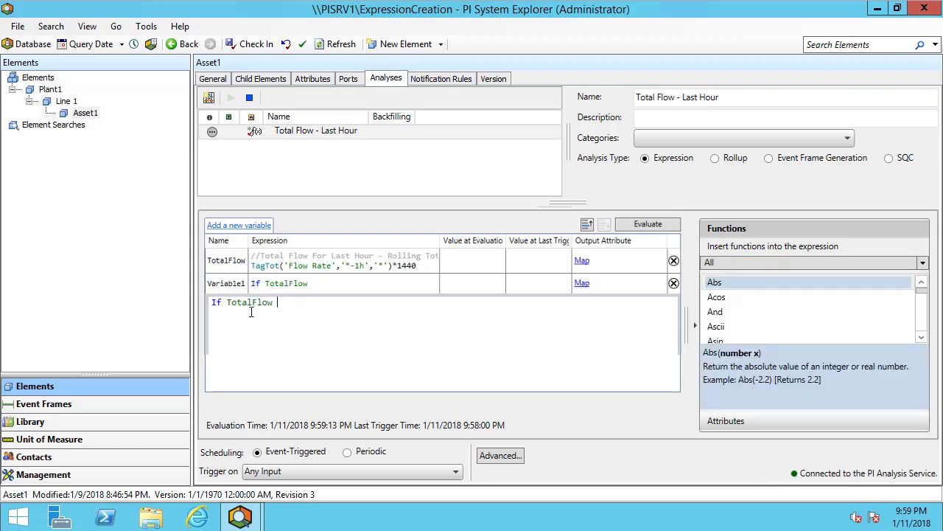
pyautogui.write('> 50 ')
pyautogui.write('then ')
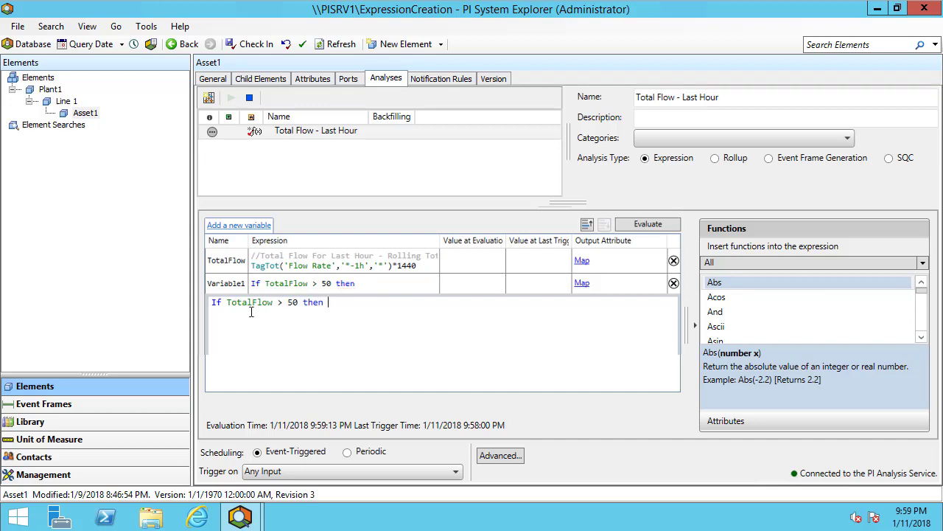
pyautogui.write('1 else ')
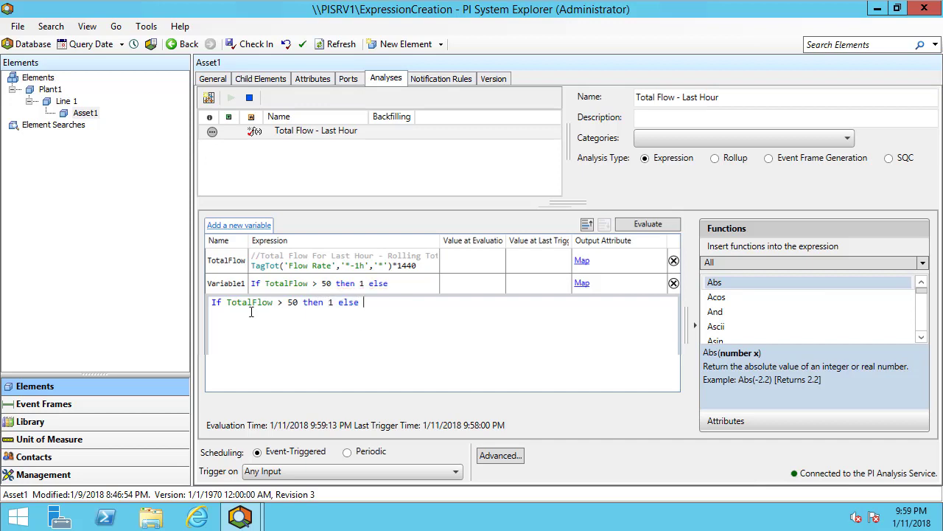
pyautogui.write('0')
pyautogui.click(649, 225)
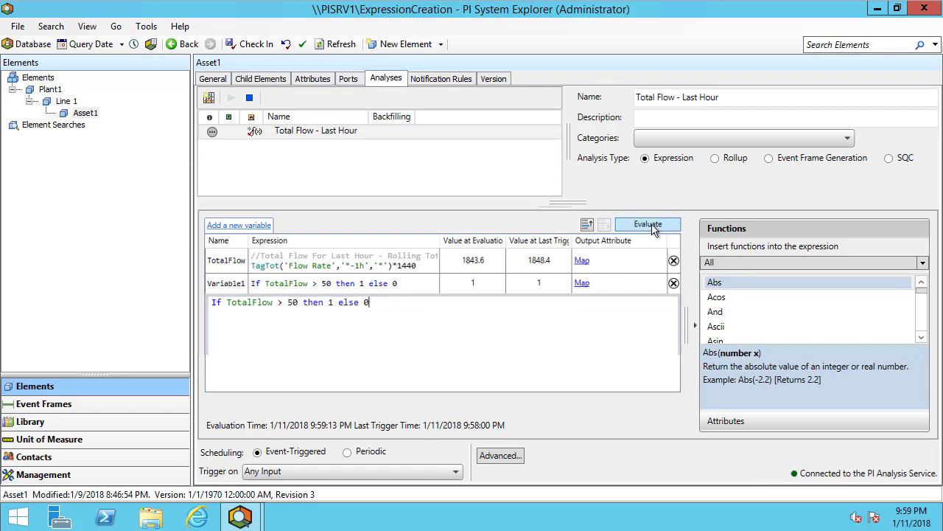